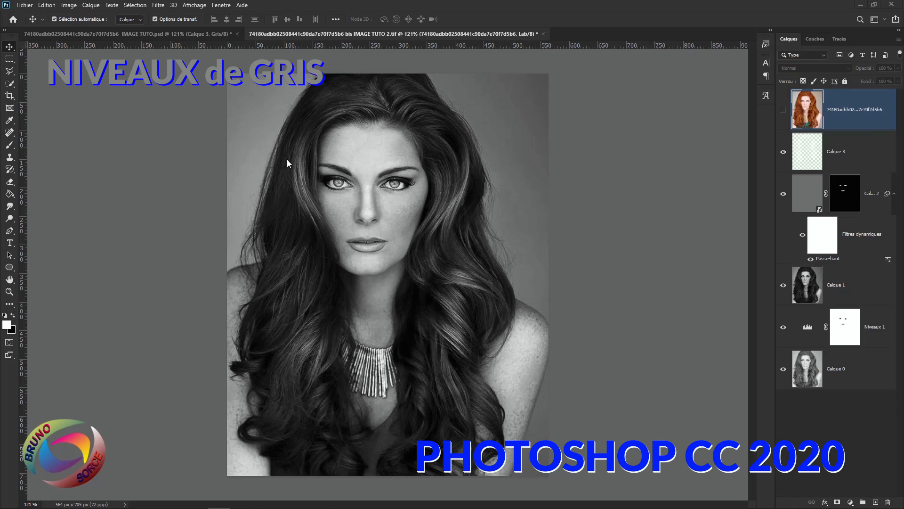
Compare the colour original with the base greyscale layer Calque 0, restoring the retouching layers above it one by one.
click(783, 111)
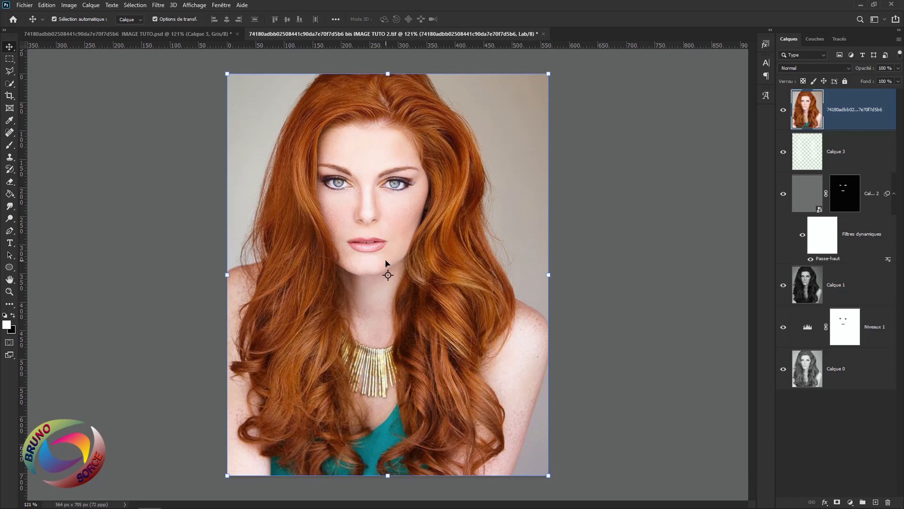
alt+click(783, 383)
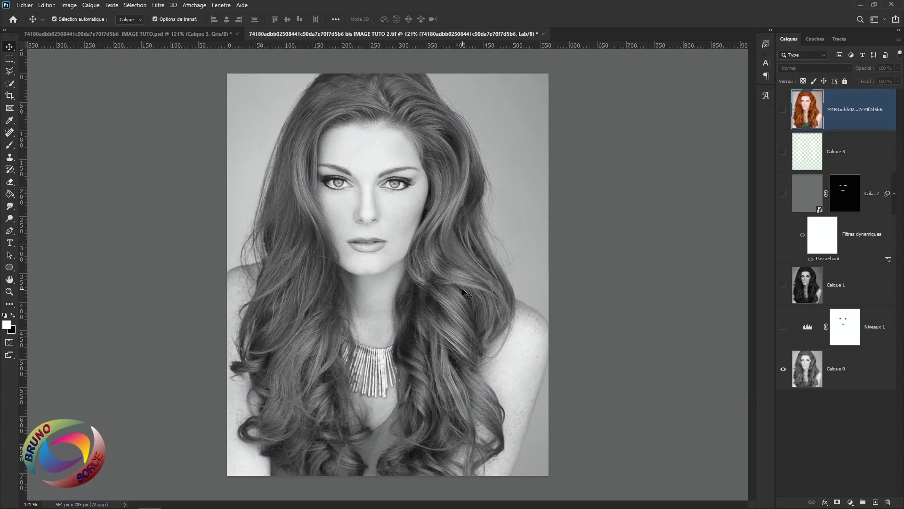
click(783, 327)
click(783, 285)
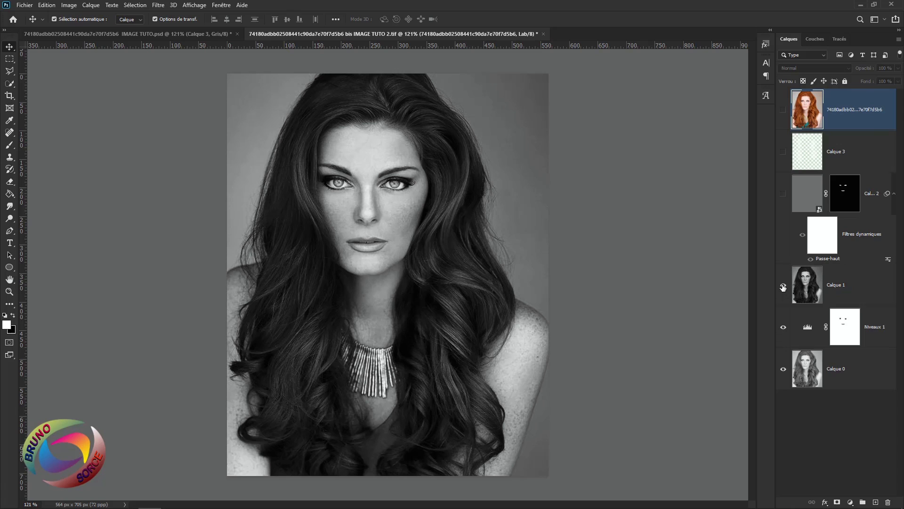
click(783, 195)
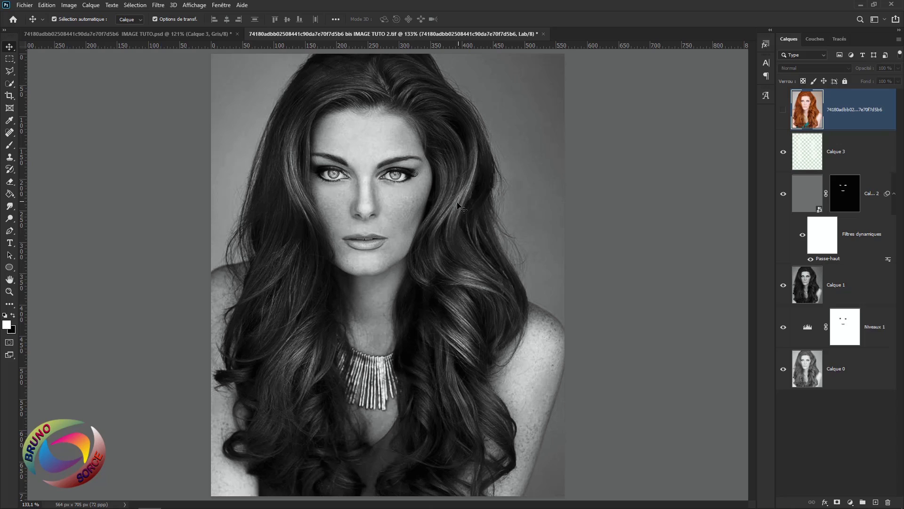
click(784, 152)
Examine the high-pass layer's effect on the eyes and lips by comparing the face with and without Calque 2.
scroll(349, 210, up, 5)
scroll(352, 208, up, 2)
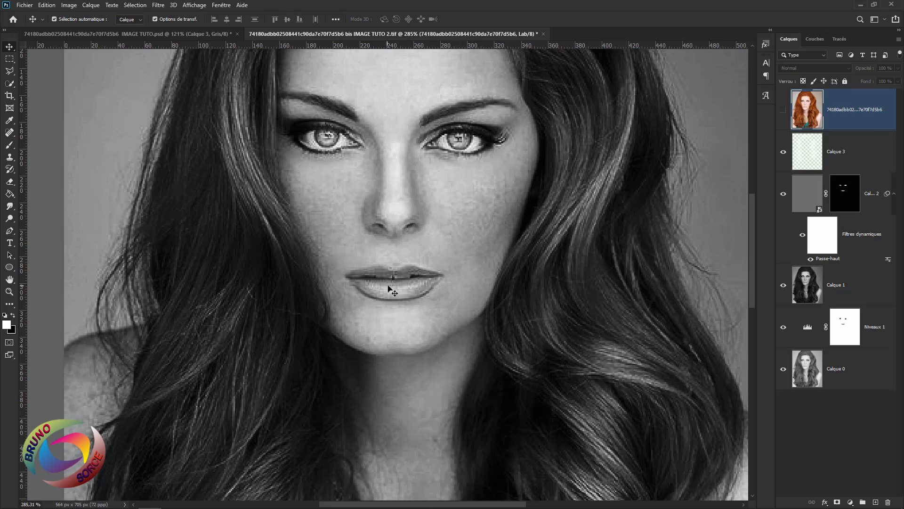
click(784, 194)
click(784, 194)
scroll(456, 211, down, 3)
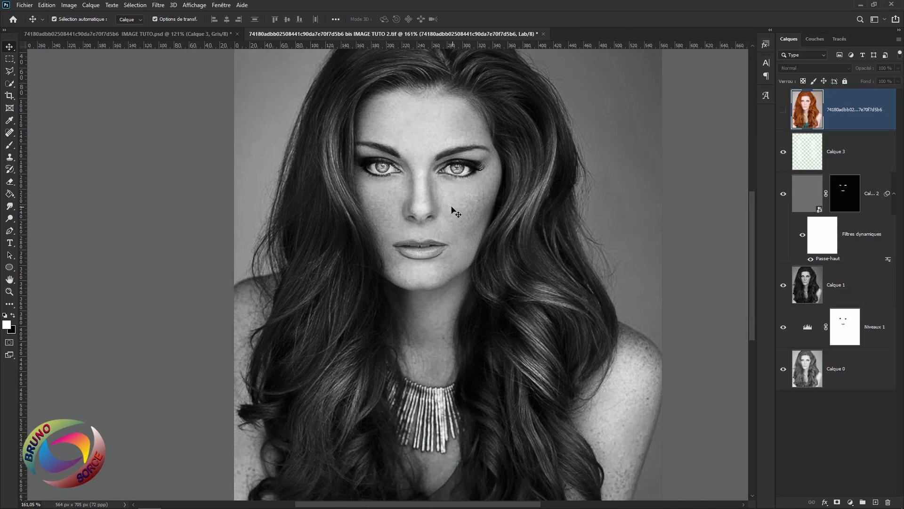
scroll(445, 219, down, 1)
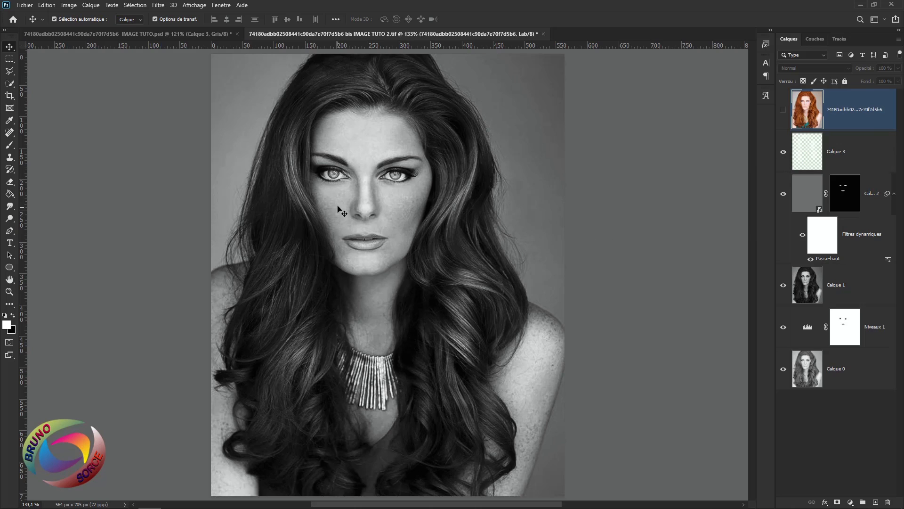
scroll(341, 207, up, 5)
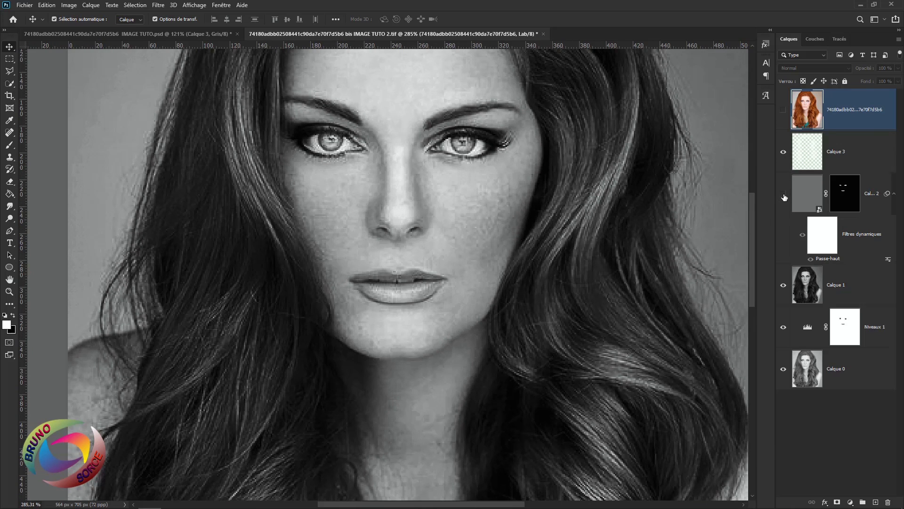
click(784, 195)
scroll(391, 262, down, 5)
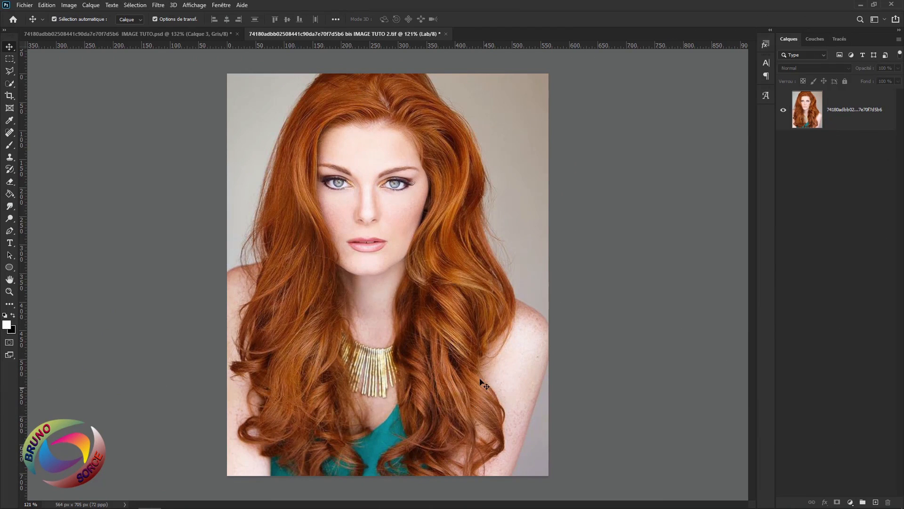
Convert the portrait from Lab to greyscale mode, discarding the colour information, and check its channels.
click(385, 147)
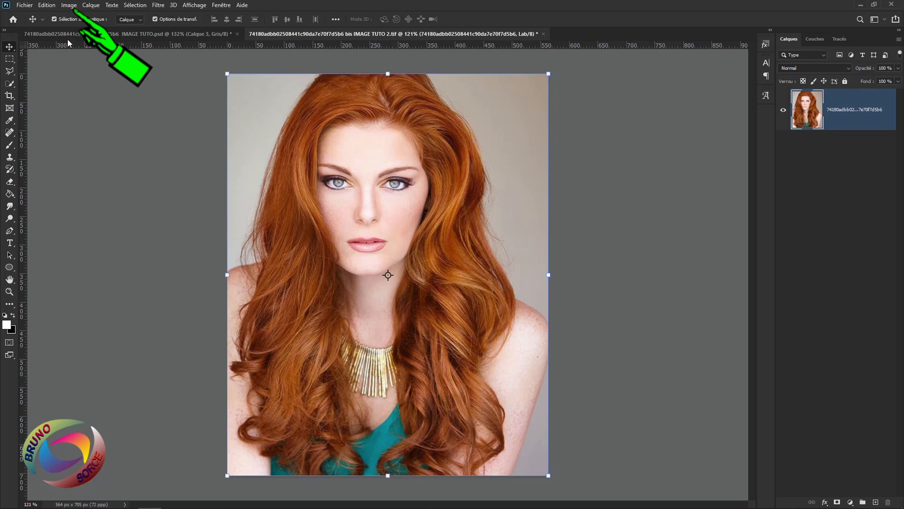
click(69, 6)
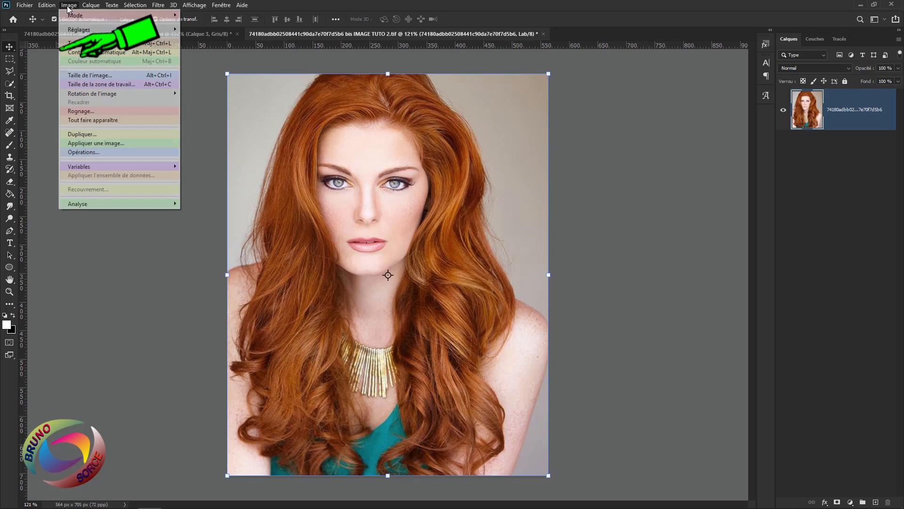
mouse_move(148, 15)
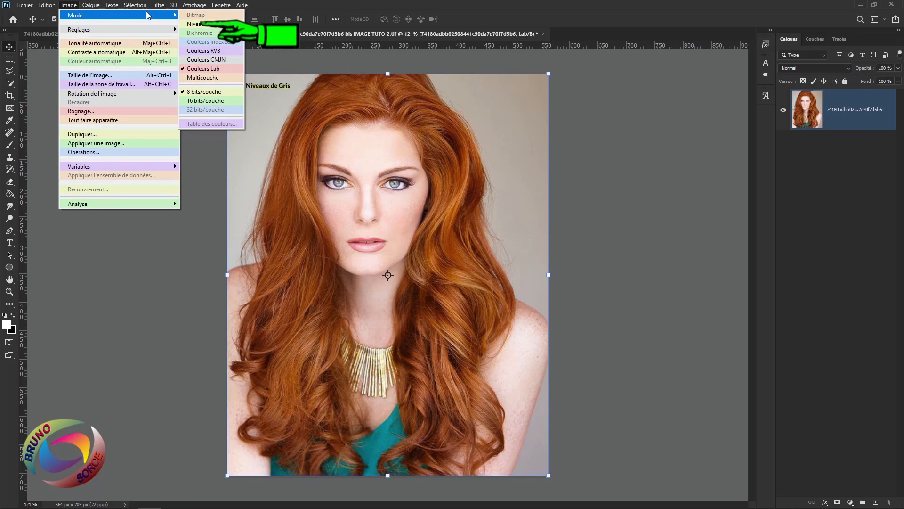
click(198, 25)
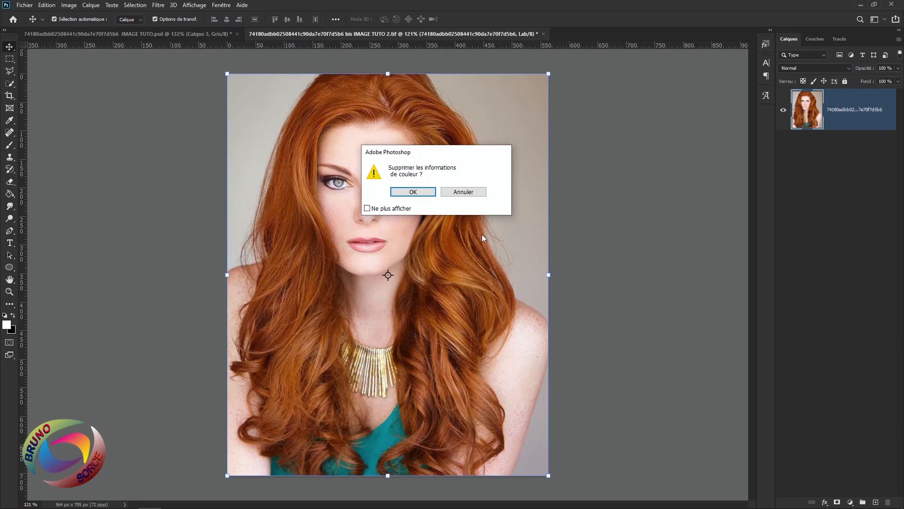
click(416, 193)
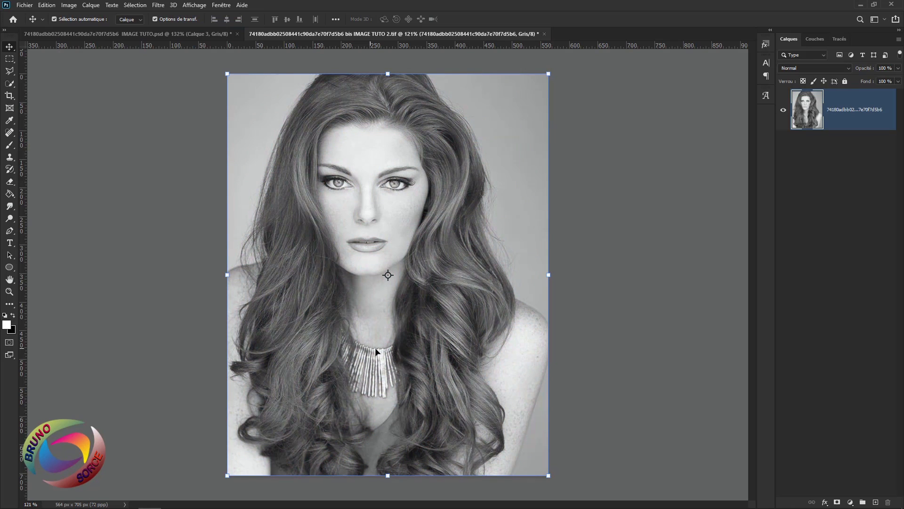
click(815, 40)
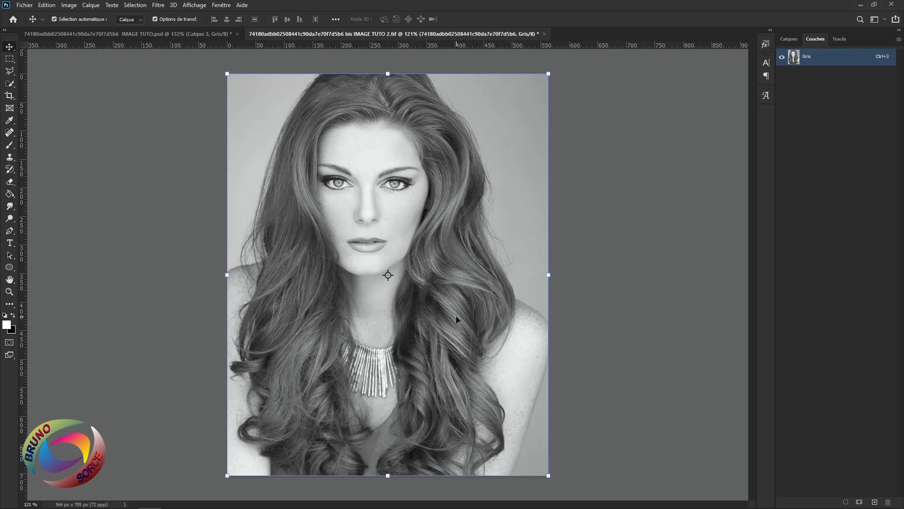
click(785, 41)
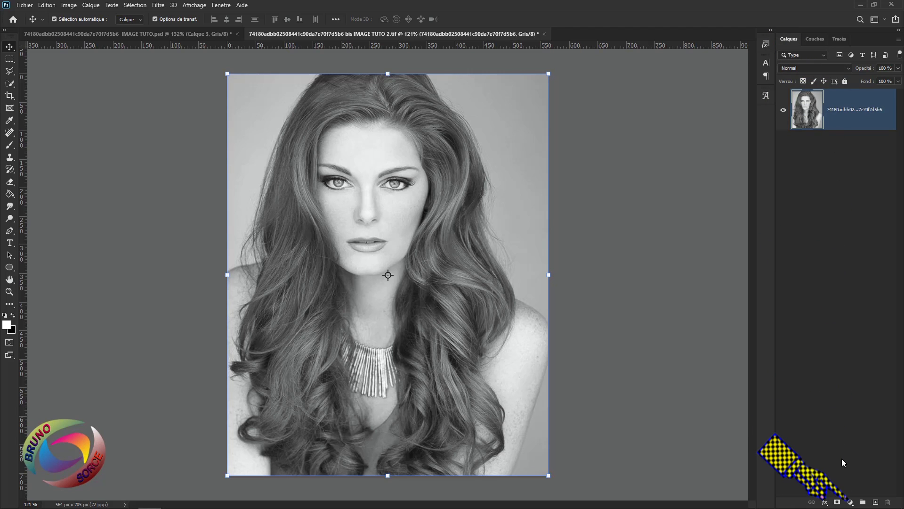
Add a Niveaux (Levels) adjustment layer above the portrait and darken the midtones to 0,46.
click(850, 502)
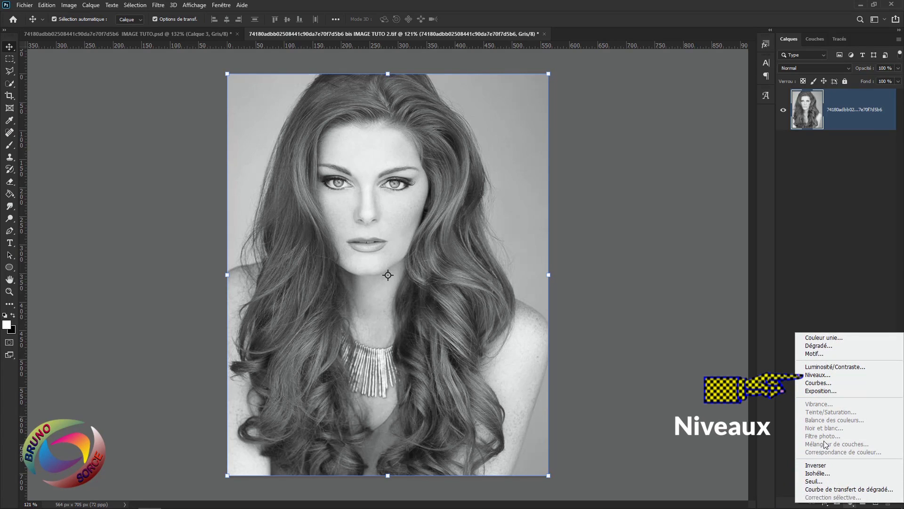
click(814, 374)
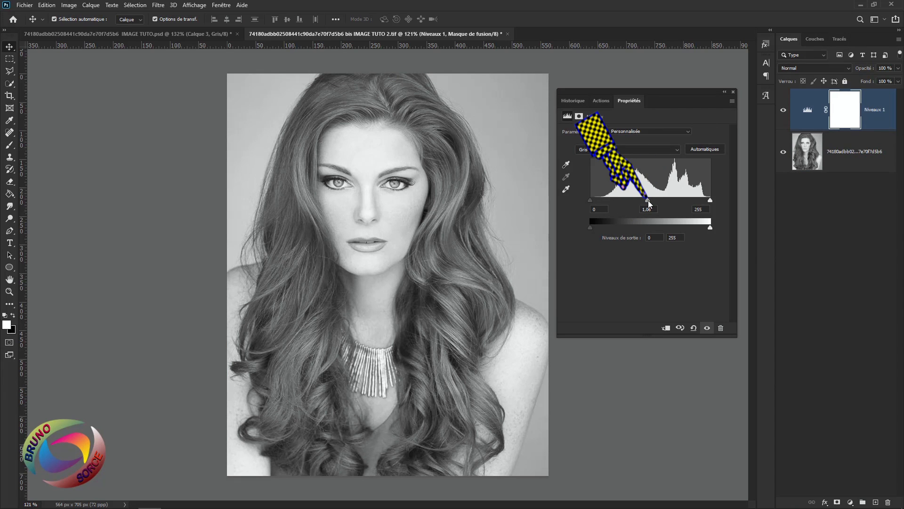
mouse_move(649, 201)
mouse_down()
mouse_move(595, 202)
mouse_move(703, 206)
mouse_move(655, 210)
mouse_up()
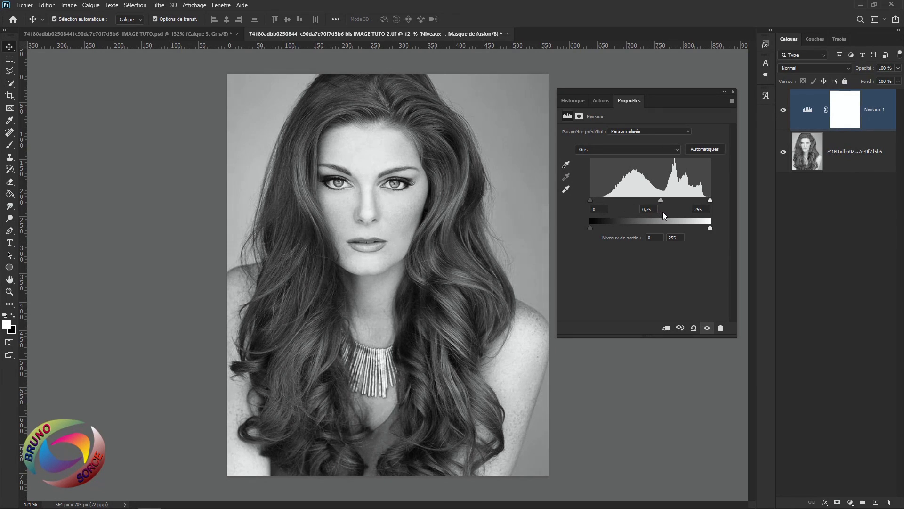
drag(665, 212, 677, 218)
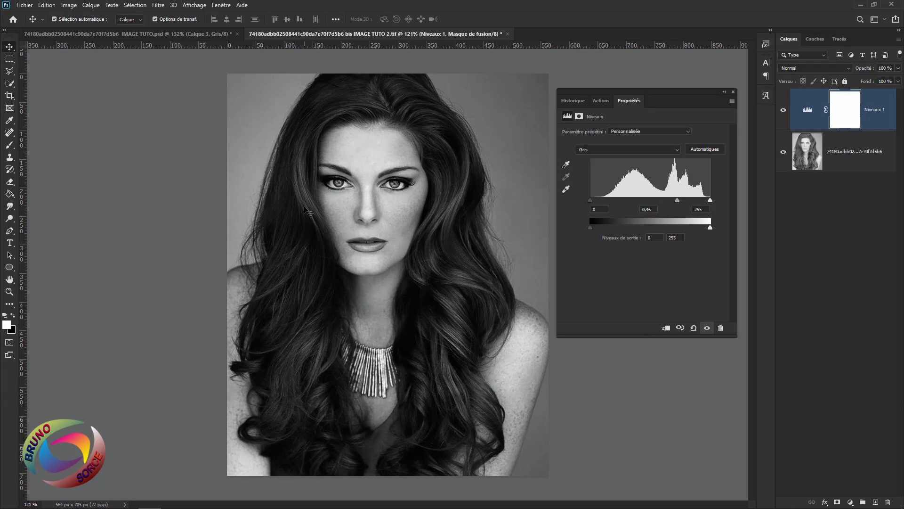
click(734, 93)
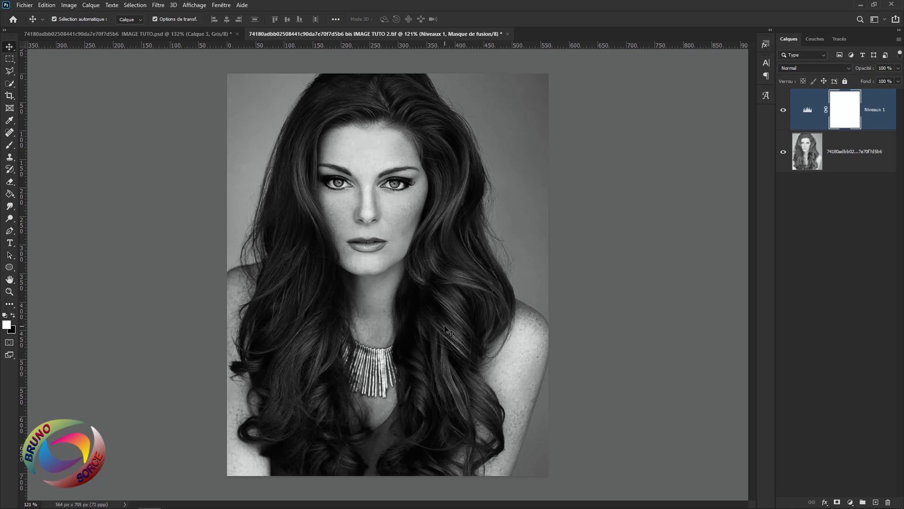
Stamp all visible layers into a new layer above Niveaux 1 and convert it to a smart object.
scroll(363, 249, up, 3)
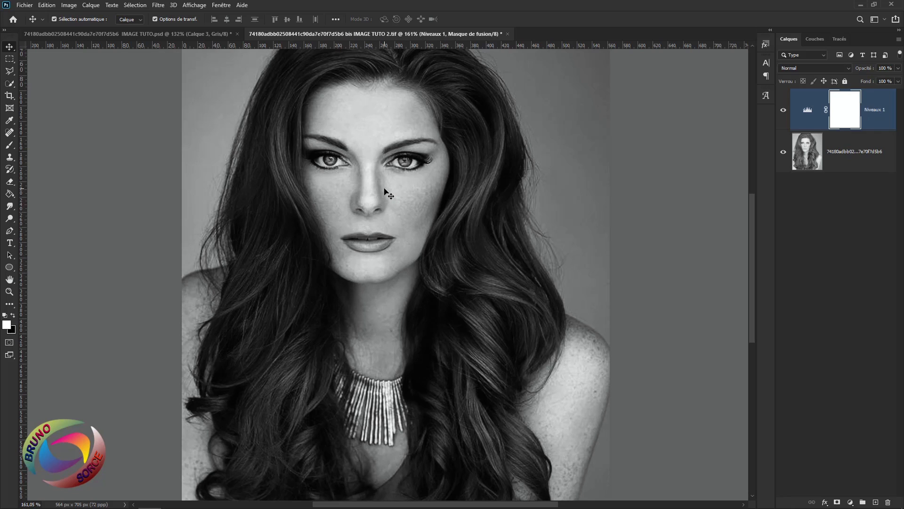
click(872, 104)
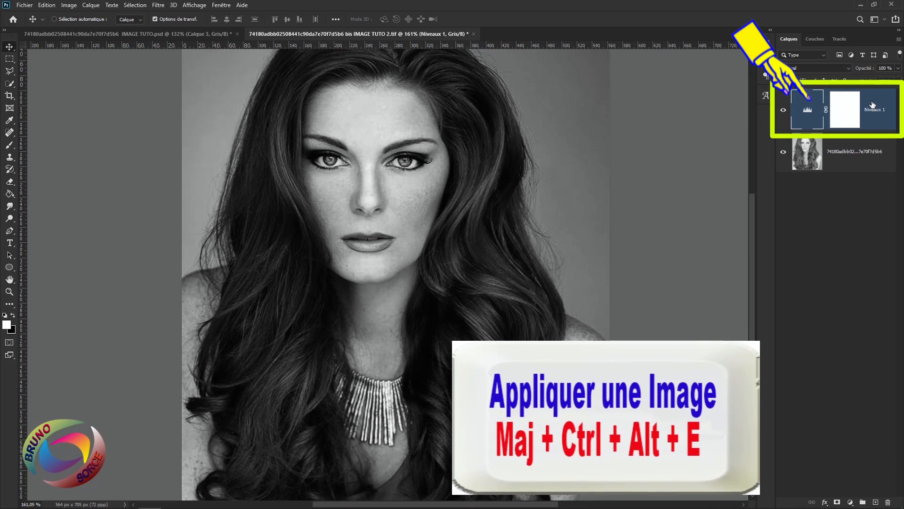
key(shift+ctrl+alt+e)
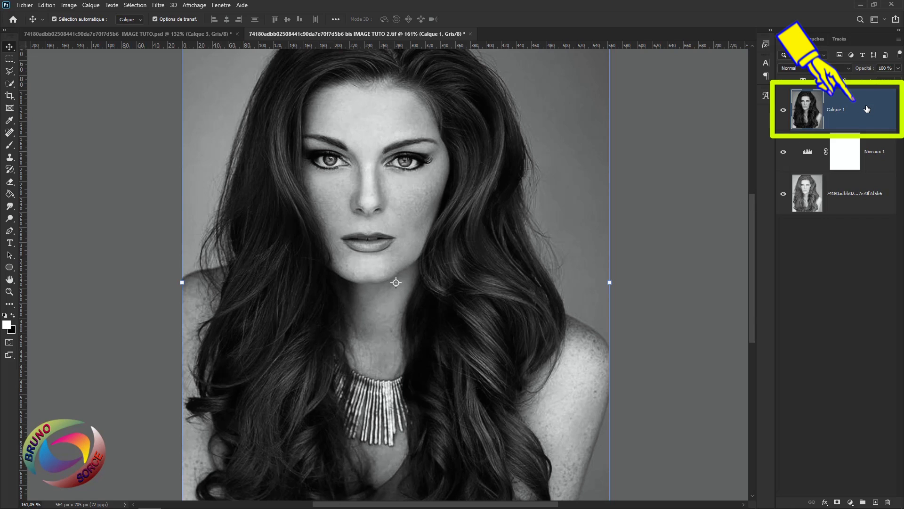
right_click(867, 108)
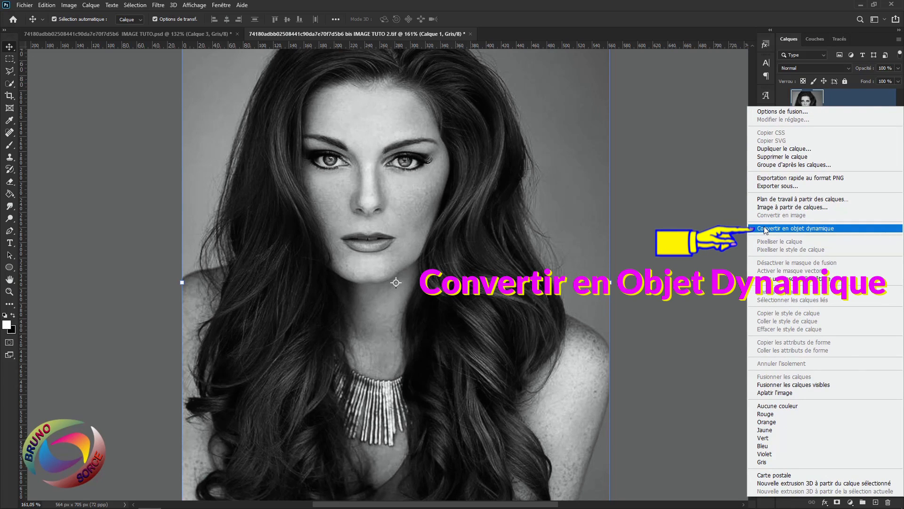
click(764, 229)
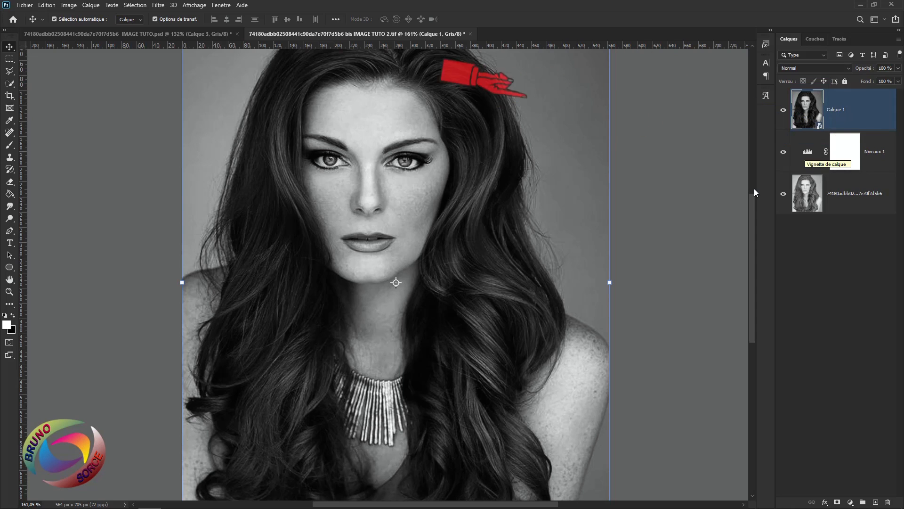
Apply a Passe-haut (High Pass) filter with a radius of 4 pixels to the smart object.
click(159, 6)
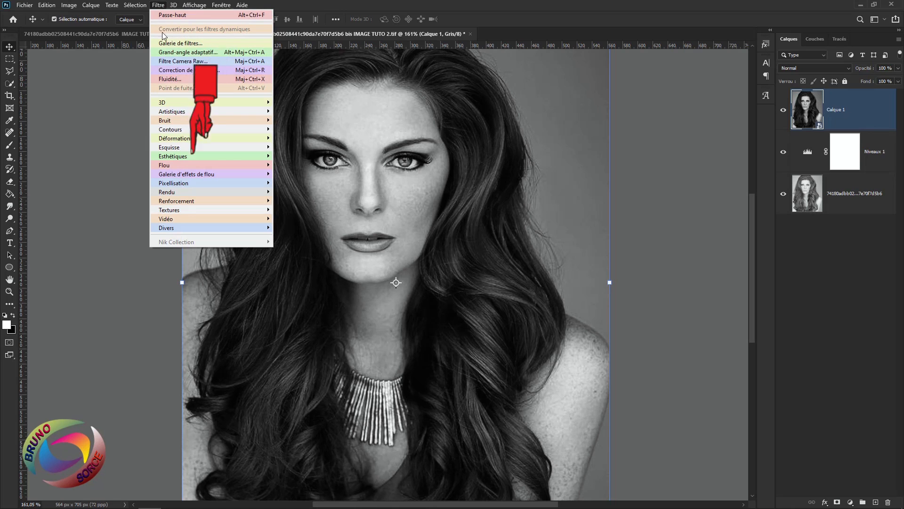
mouse_move(163, 229)
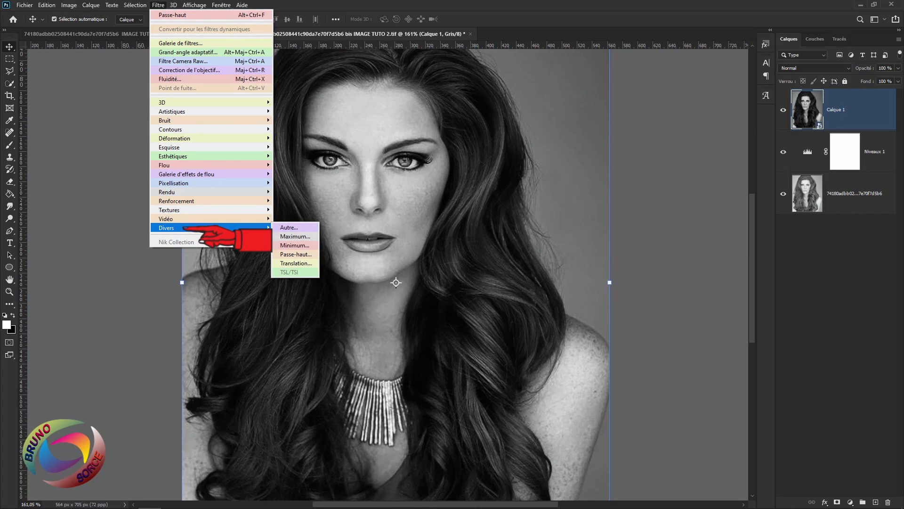
click(295, 254)
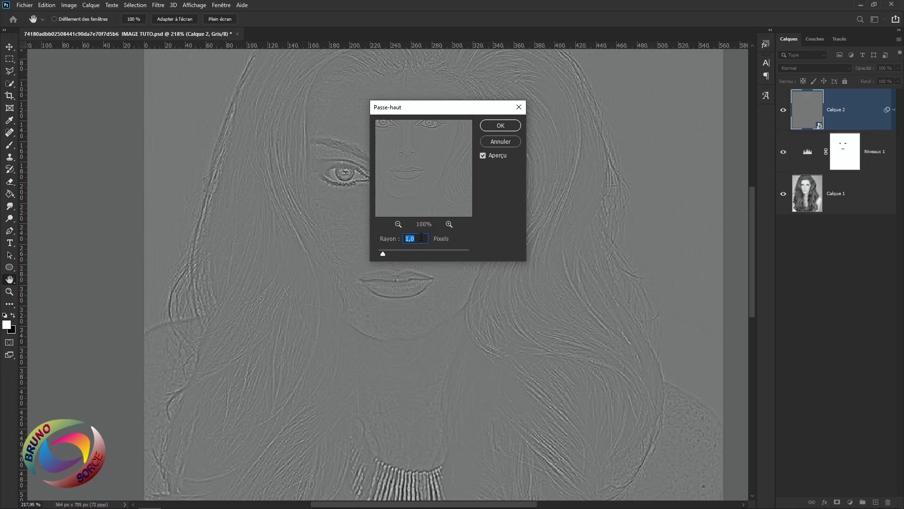
text(4)
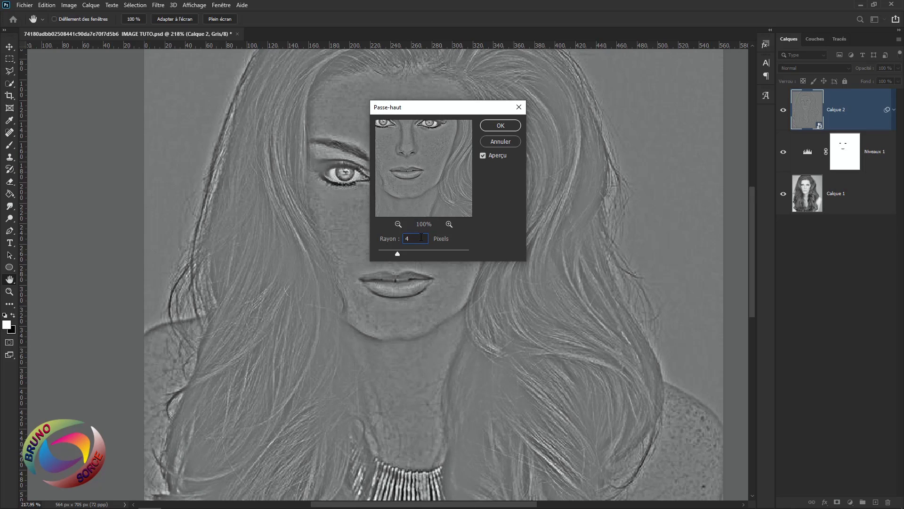
click(500, 125)
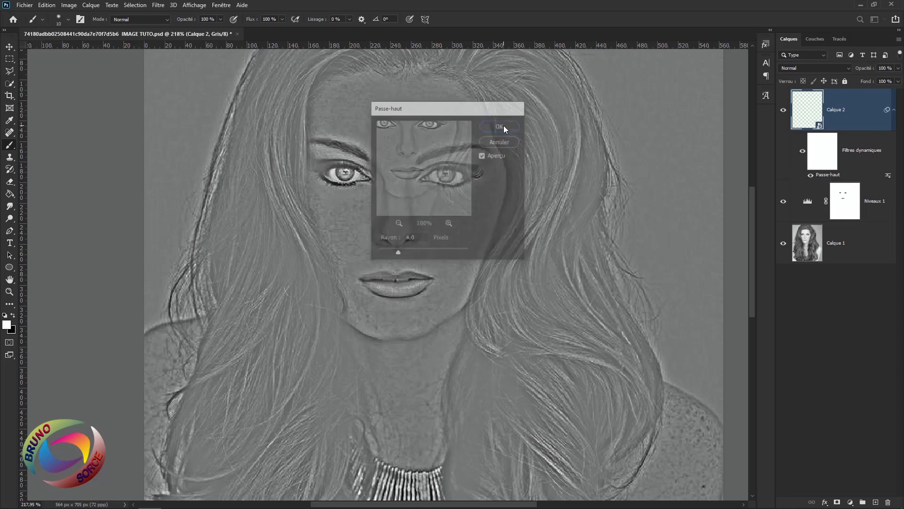
Set the high-pass layer's blend mode to Incrustation (Overlay) and hide it with a black layer mask.
click(804, 66)
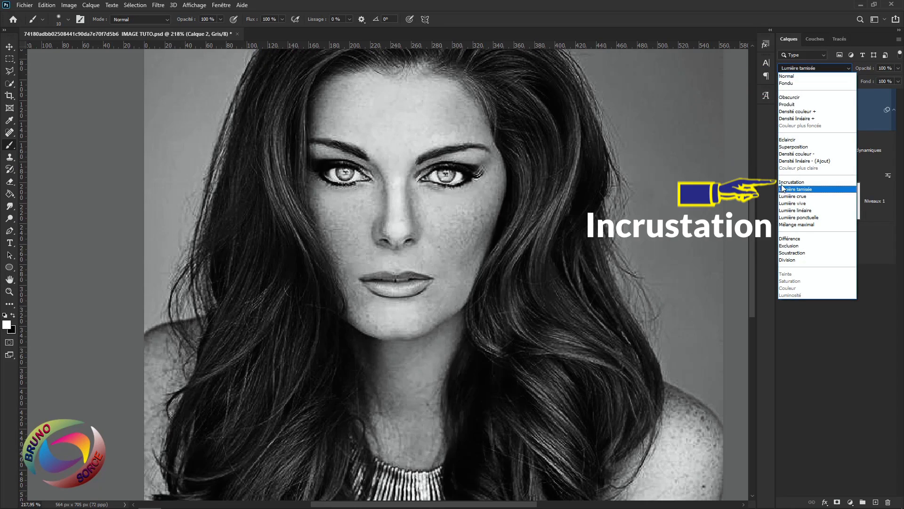
click(784, 183)
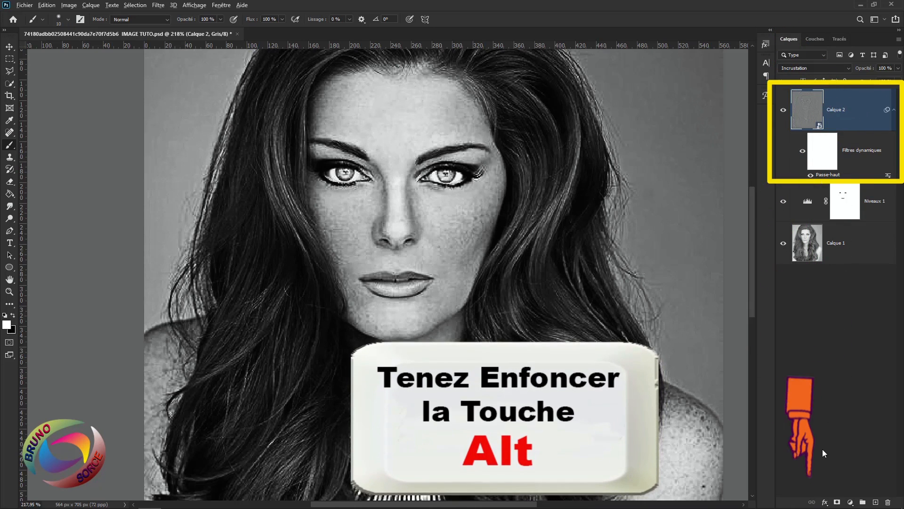
alt+click(836, 502)
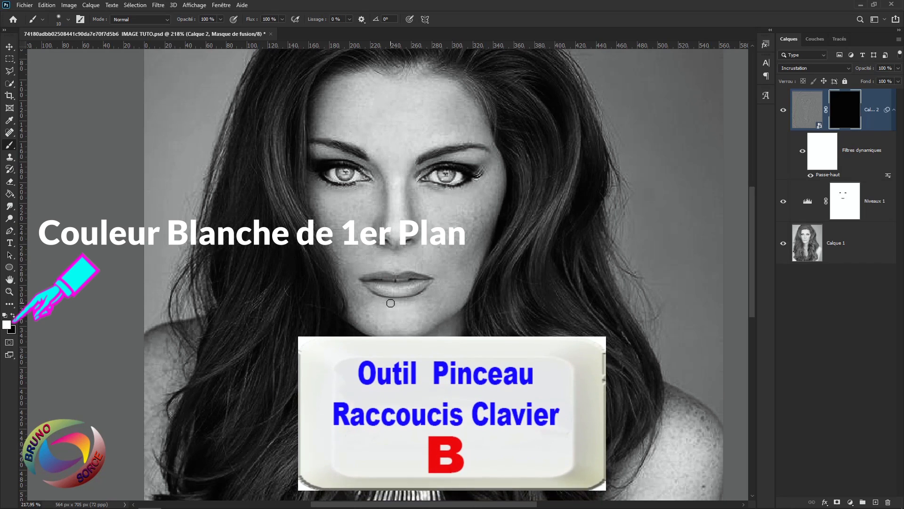
scroll(412, 194, up, 3)
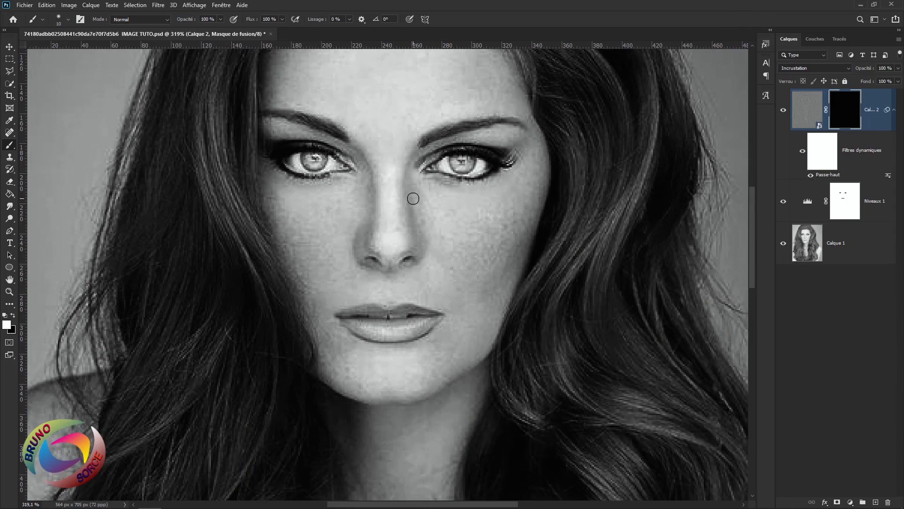
Paint white on the Calque 2 mask over both eyes and the lips, and compare the portrait with the layer hidden and shown.
mouse_move(481, 159)
mouse_down()
mouse_move(448, 162)
mouse_move(476, 165)
mouse_move(461, 169)
mouse_up()
mouse_move(330, 165)
mouse_down()
mouse_move(283, 158)
mouse_move(329, 158)
mouse_move(288, 161)
mouse_up()
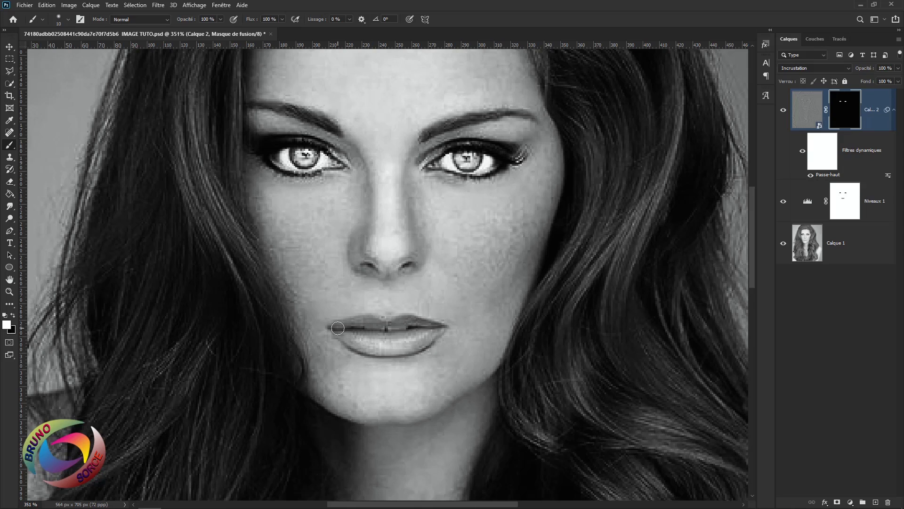
mouse_move(345, 334)
mouse_down()
mouse_move(396, 347)
mouse_move(429, 337)
mouse_move(414, 324)
mouse_move(343, 325)
mouse_move(400, 332)
mouse_up()
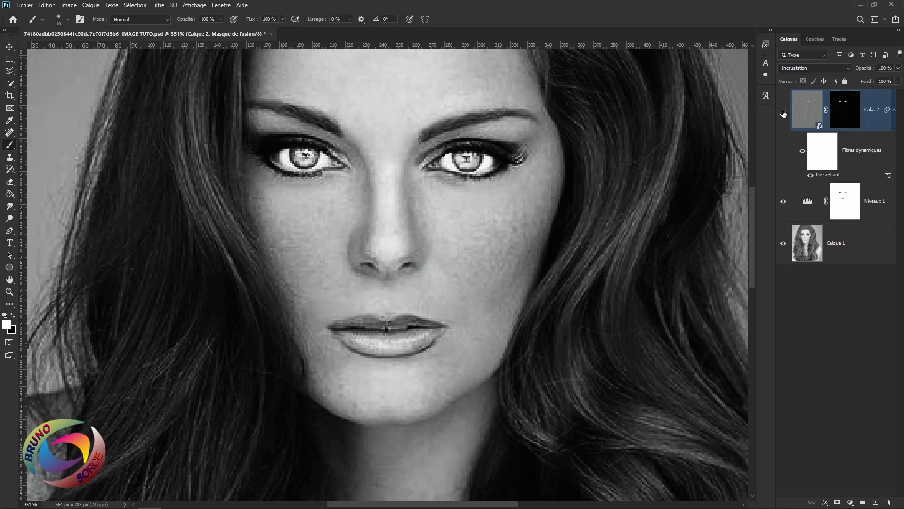
click(783, 114)
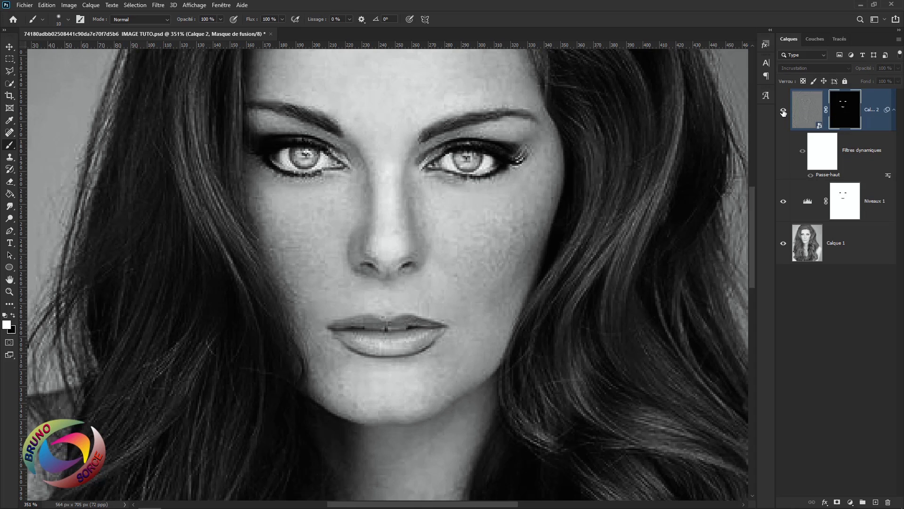
click(783, 112)
scroll(503, 217, down, 3)
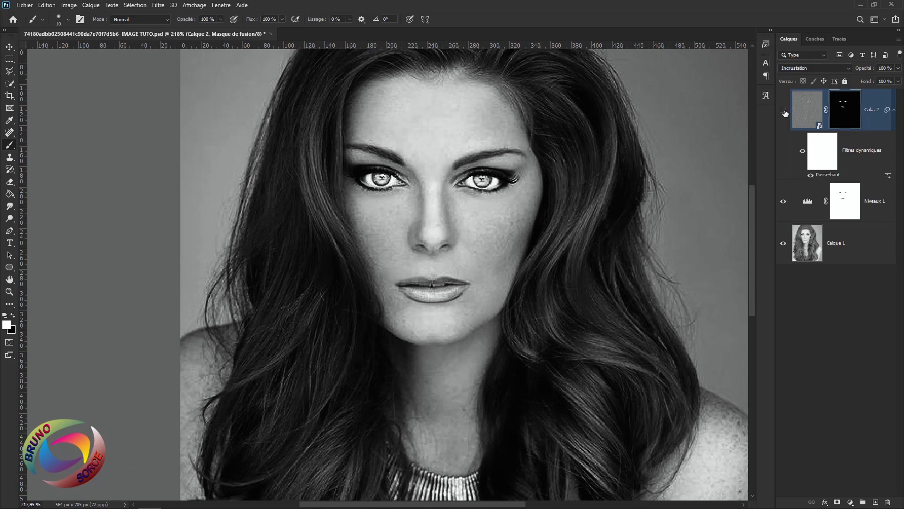
click(784, 111)
click(784, 112)
Reduce the Passe-haut smart filter's radius to 1 pixel and check its effect on the eyes and lips.
double_click(822, 175)
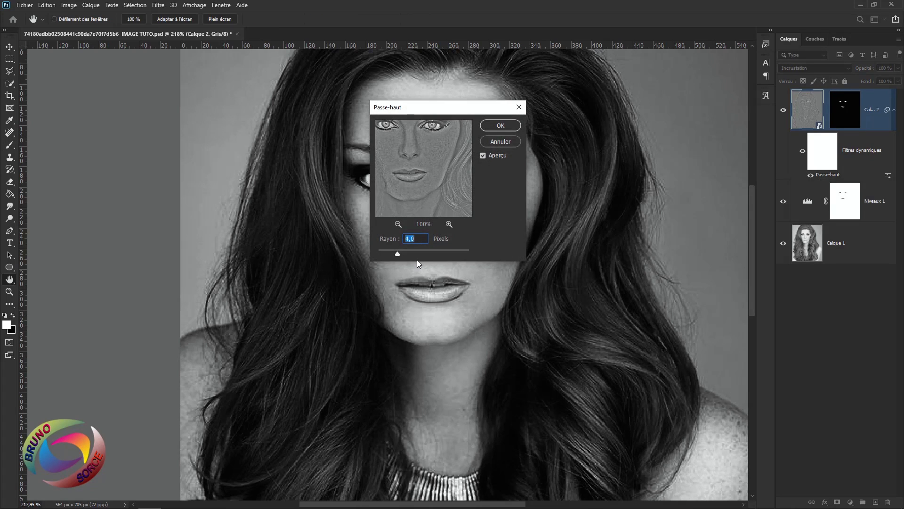
text(1)
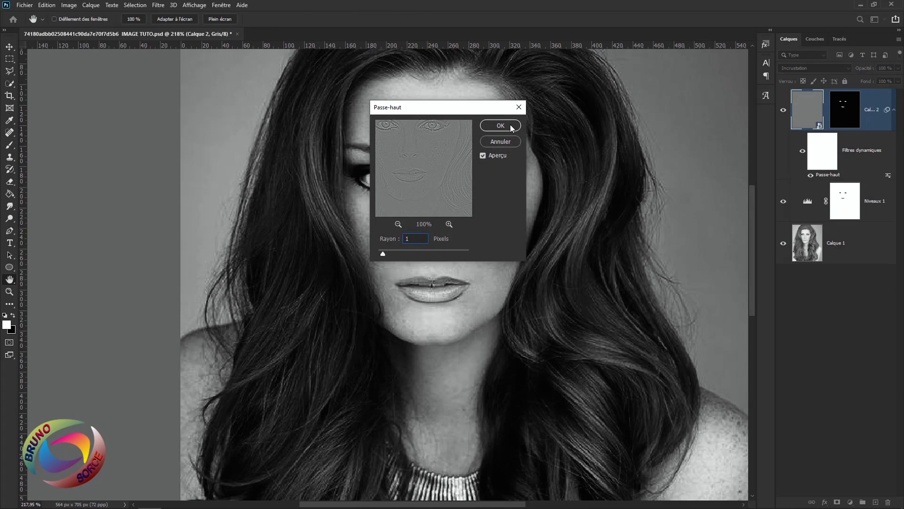
click(511, 126)
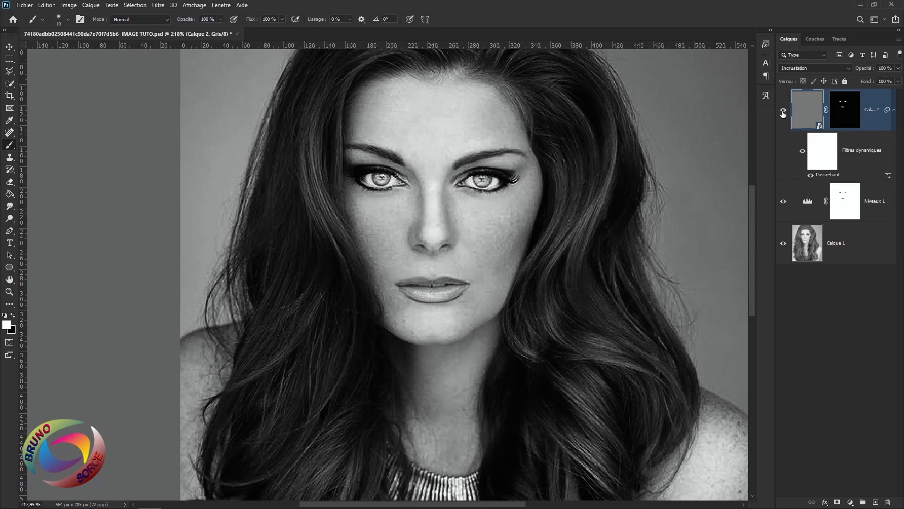
scroll(464, 177, up, 5)
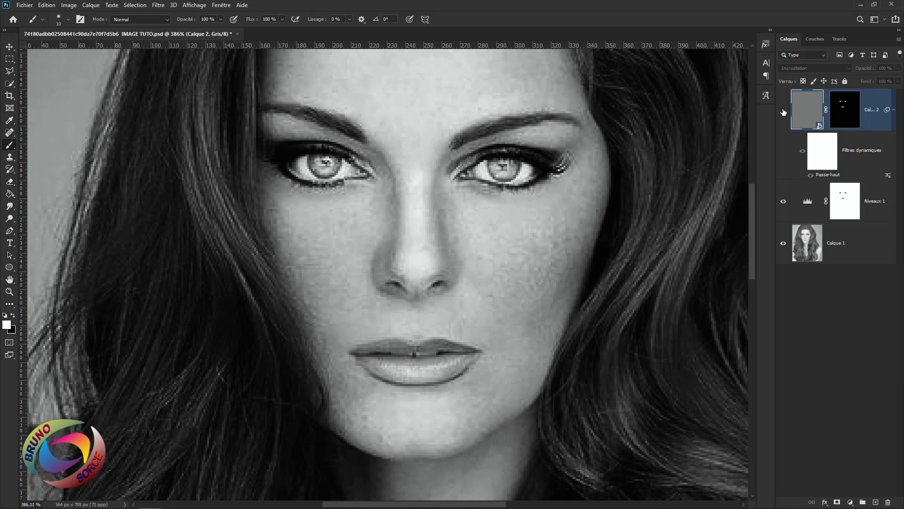
click(784, 110)
key(ctrl+0)
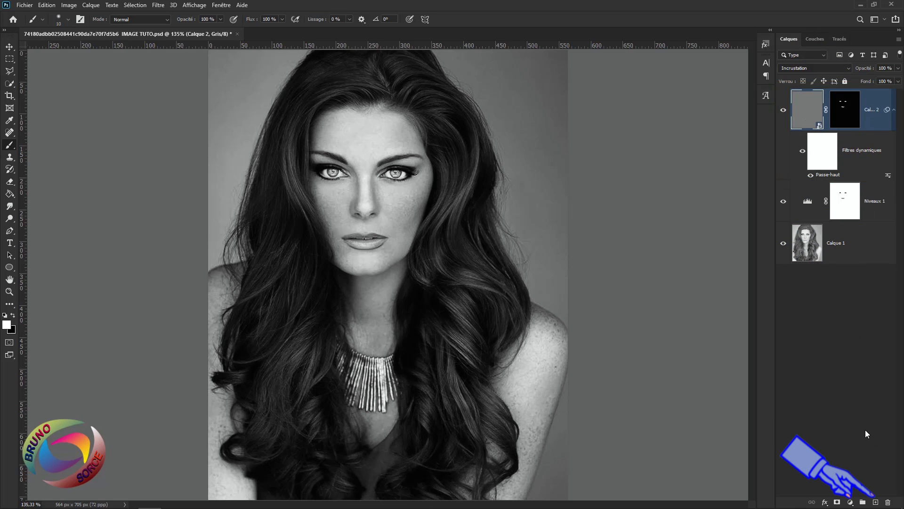
Add a new empty layer above Calque 2 and set its blend mode to Incrustation (Overlay).
click(875, 502)
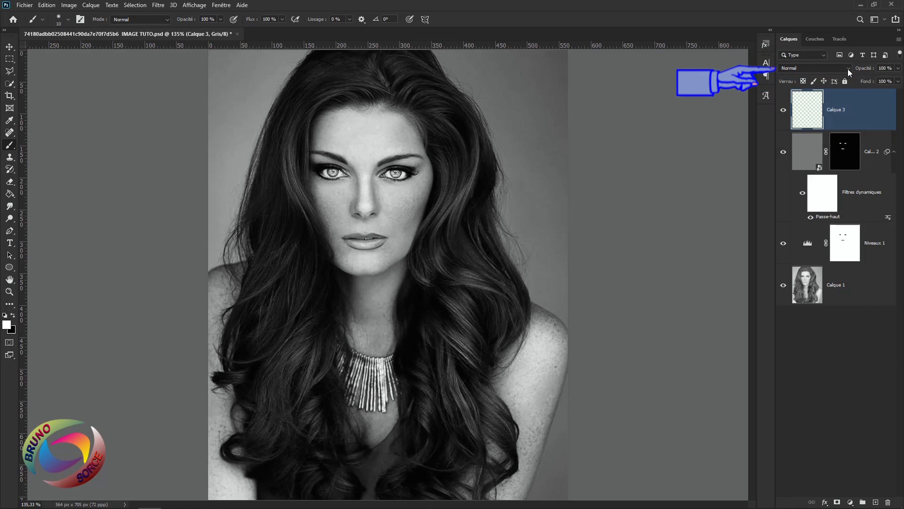
click(847, 69)
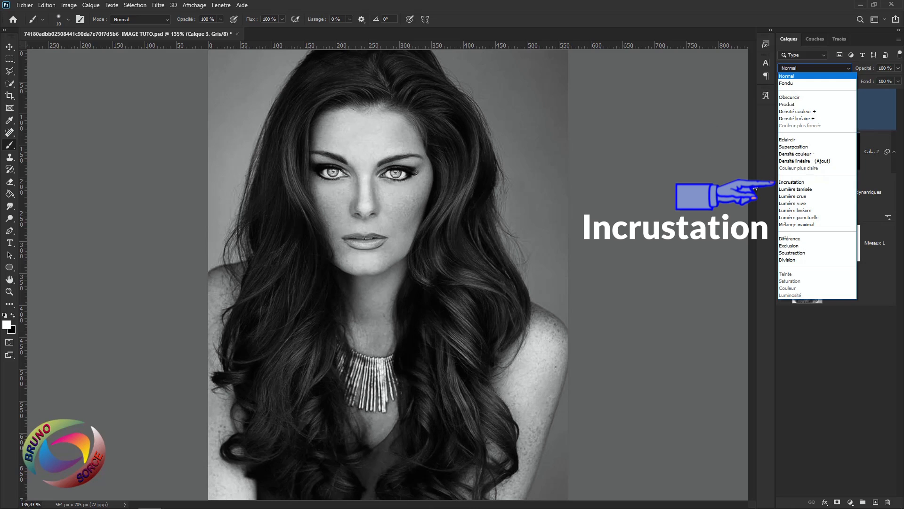
click(789, 184)
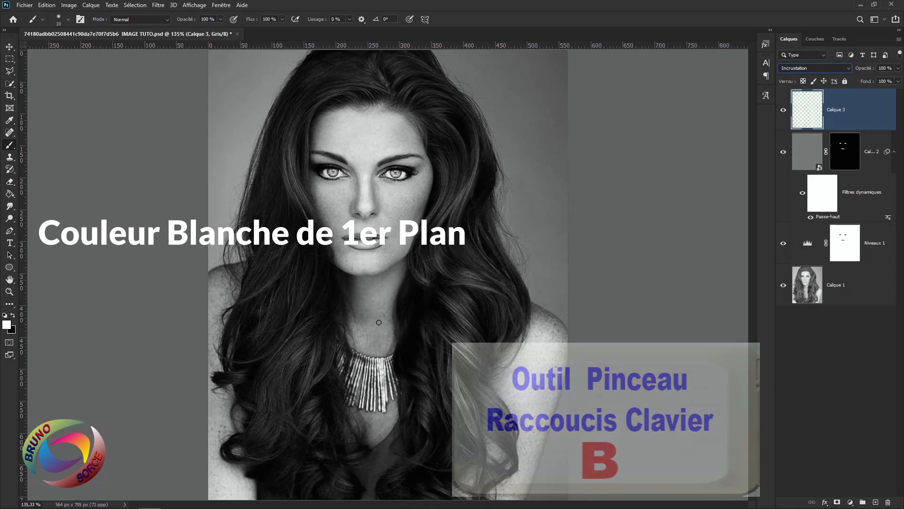
Set up a very soft brush of 114 px with 50 % opacity.
alt+drag(380, 321, 407, 349)
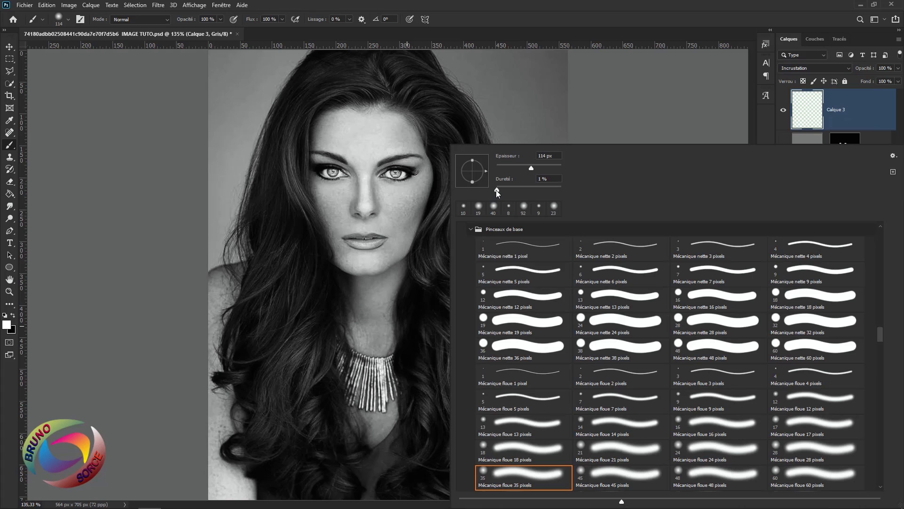
click(495, 189)
click(557, 13)
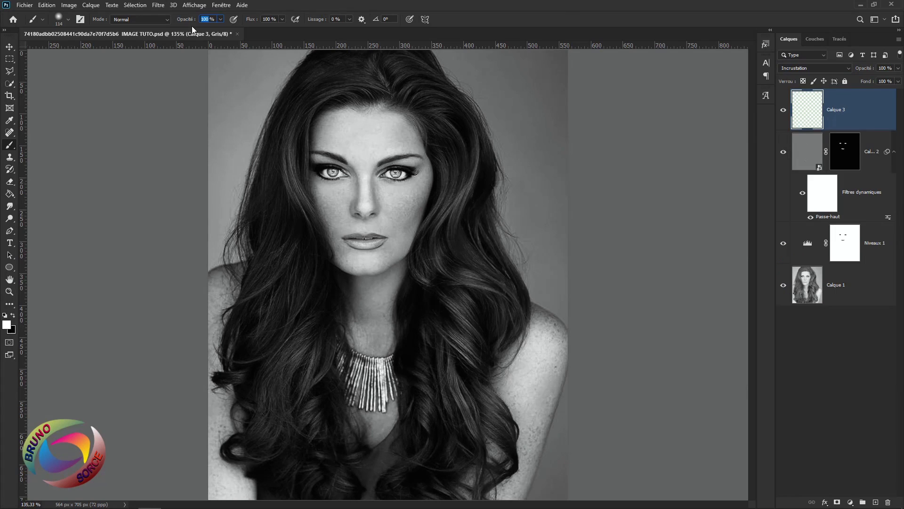
text(50)
Try lightening the hair on the image's right side with white brush strokes at 50 % opacity, and undo them.
mouse_move(462, 156)
mouse_down()
mouse_move(451, 230)
mouse_move(461, 321)
mouse_up()
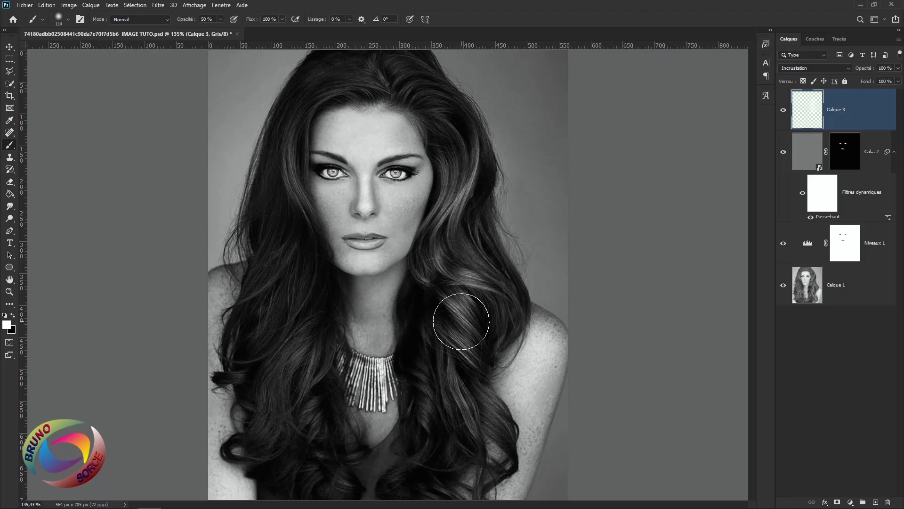
key(ctrl+z)
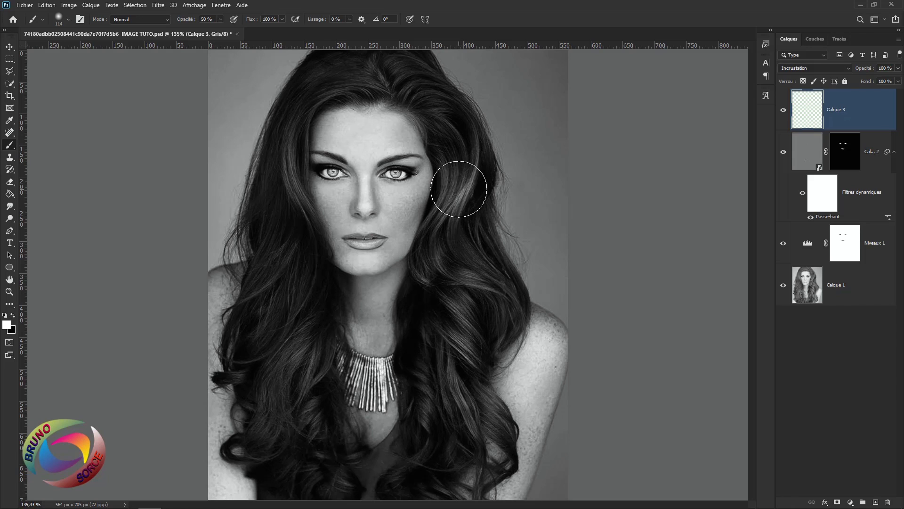
click(464, 275)
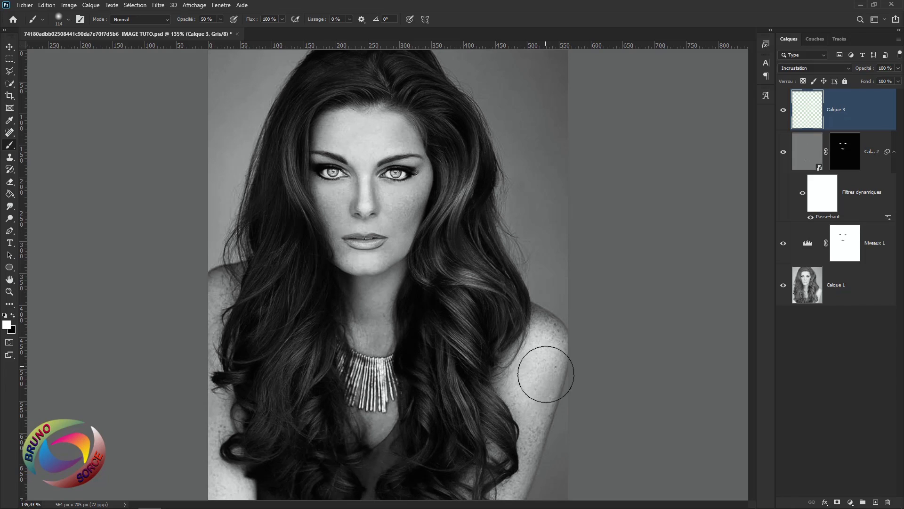
key(ctrl+z)
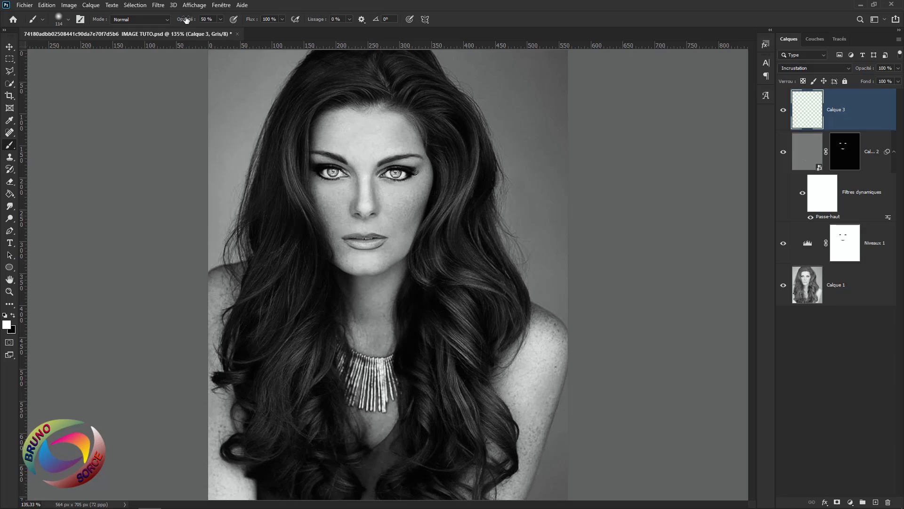
Lower the brush opacity to 35 % and paint white on Calque 3 over the hair on both sides and the crown.
drag(186, 22, 184, 23)
click(465, 178)
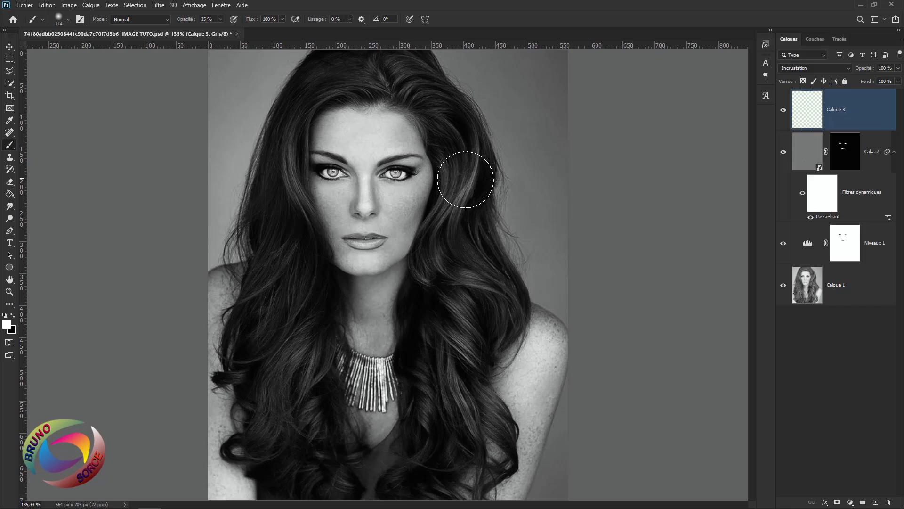
click(472, 276)
click(464, 333)
click(468, 415)
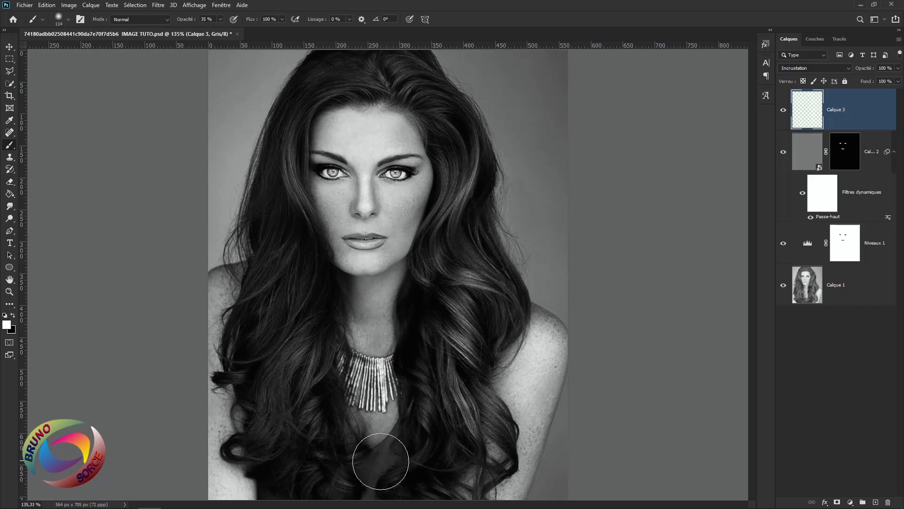
click(277, 412)
click(293, 357)
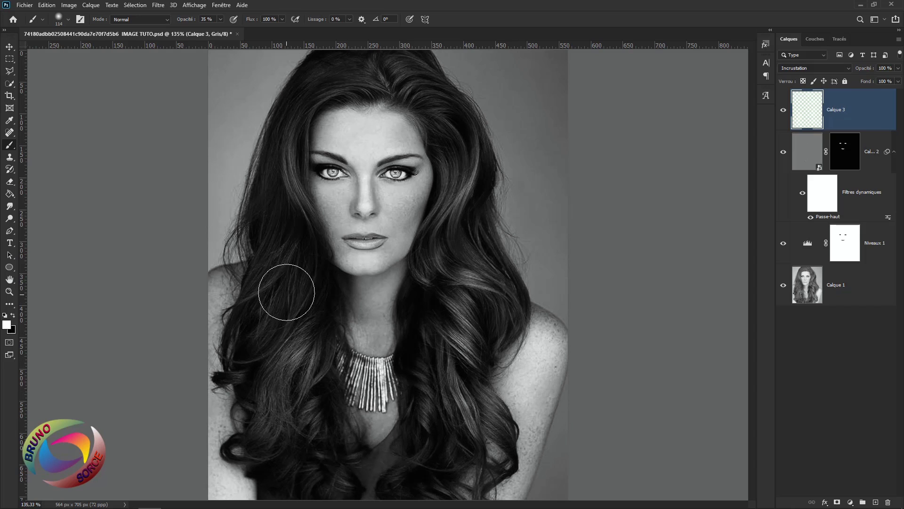
click(305, 115)
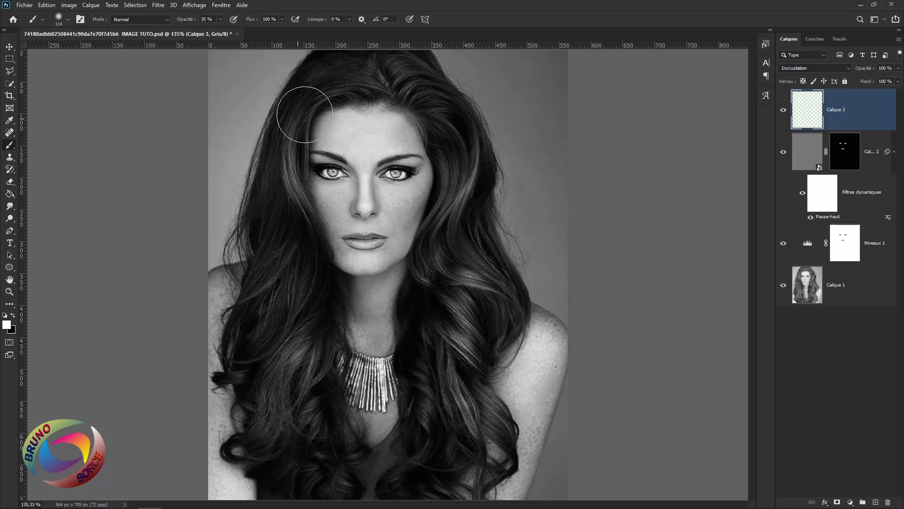
click(345, 76)
click(410, 77)
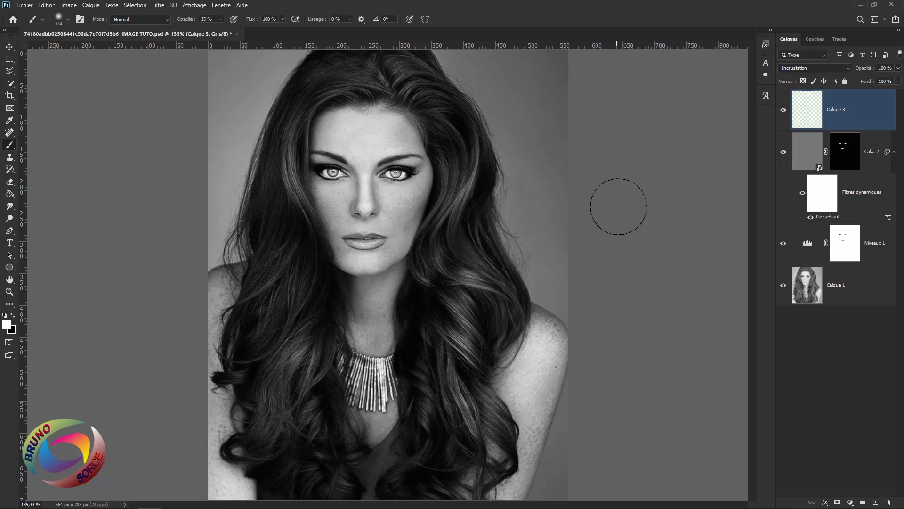
Compare the portrait before and after the retouching by hiding and showing the layers above Calque 1, together and individually.
scroll(619, 207, down, 2)
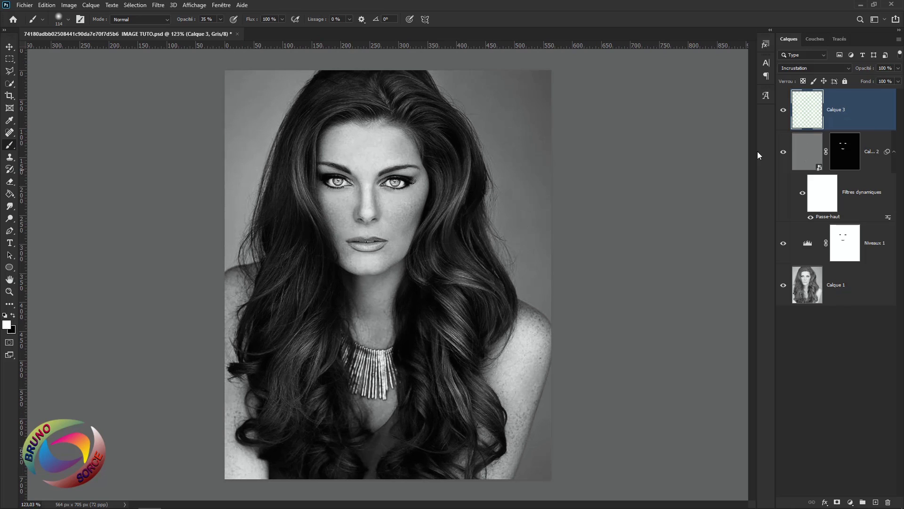
alt+click(783, 285)
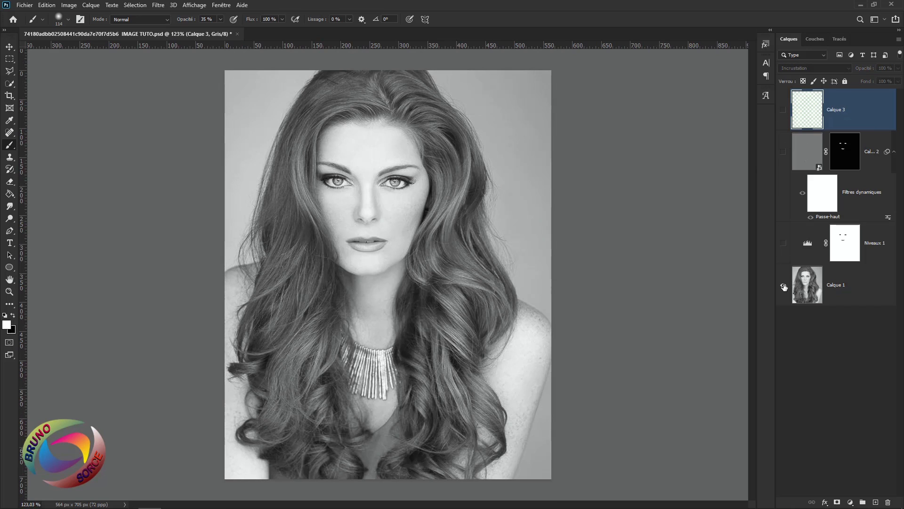
alt+click(784, 284)
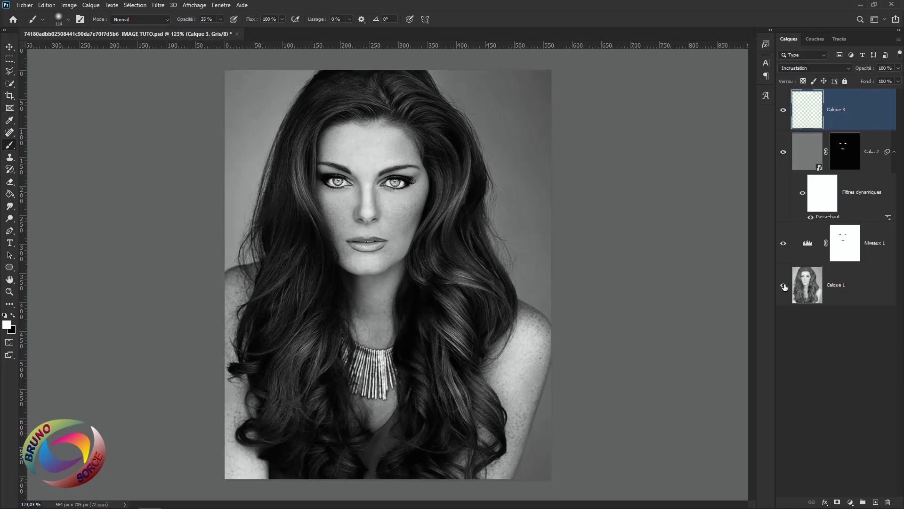
click(783, 111)
click(783, 110)
drag(784, 110, 784, 151)
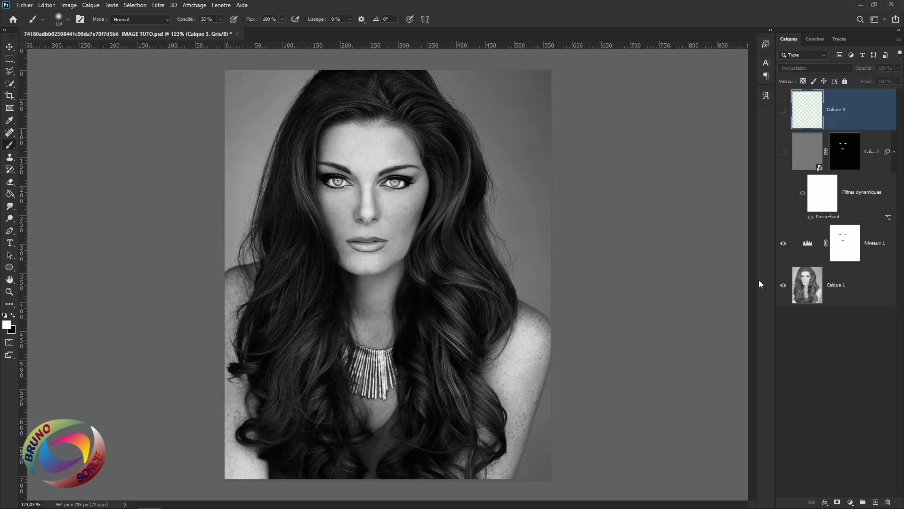
click(783, 151)
click(784, 110)
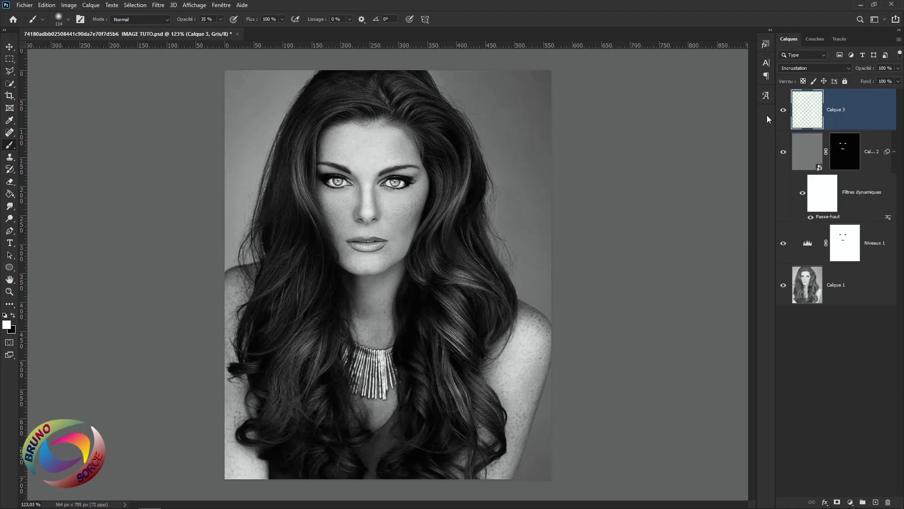